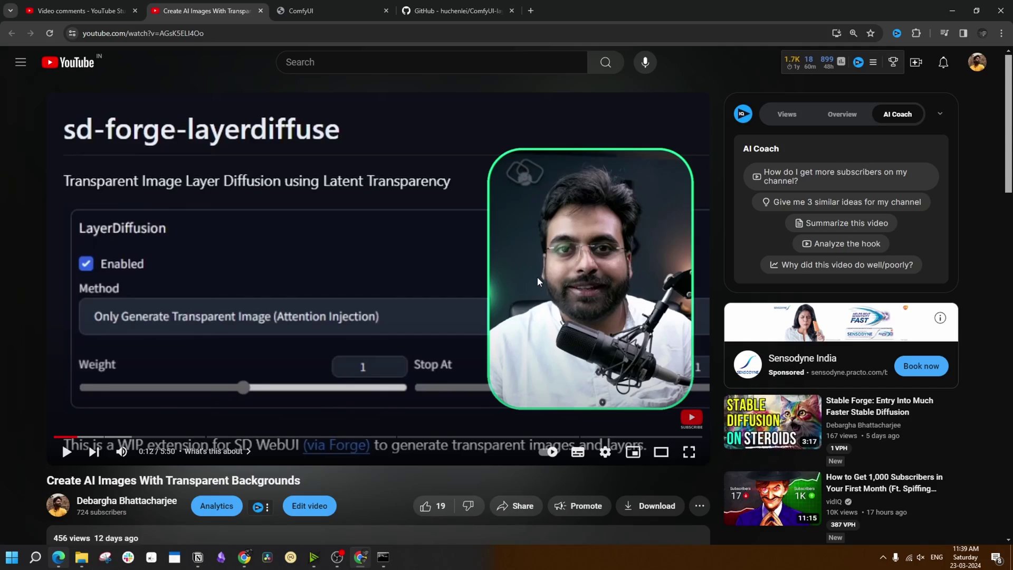
Step: Scroll past the YouTube video and bring up the huchenlei/ComfyUI-layerdiffuse GitHub repository
{"action": "scroll", "coordinate": [537, 276], "scroll_direction": "down", "scroll_amount": 3}
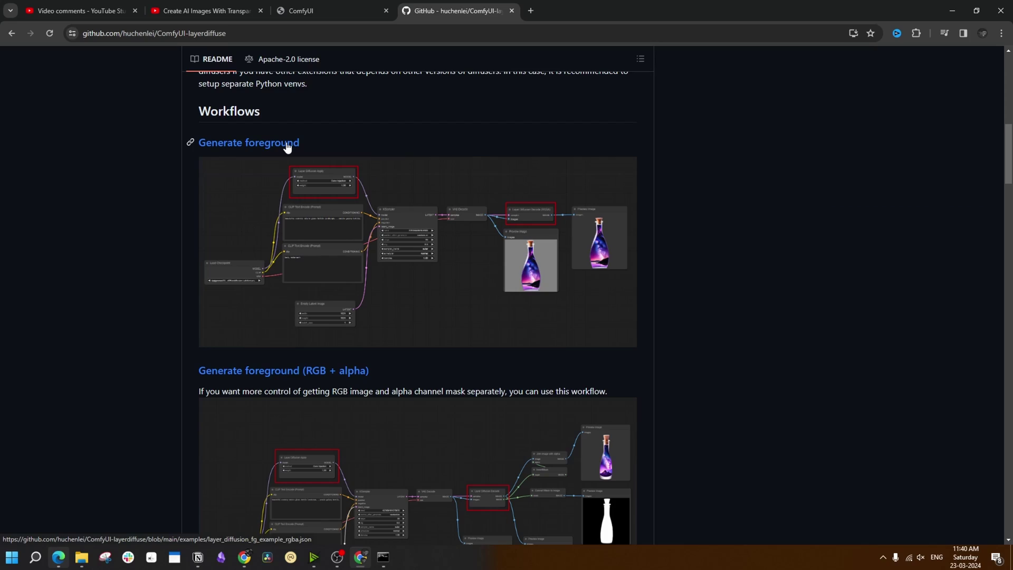
Step: Open the foreground workflow example in a new tab and browse to layer_diffusion_cond_example.json
{"action": "middle_click", "coordinate": [287, 147]}
{"action": "scroll", "coordinate": [799, 222], "scroll_direction": "down", "scroll_amount": 6}
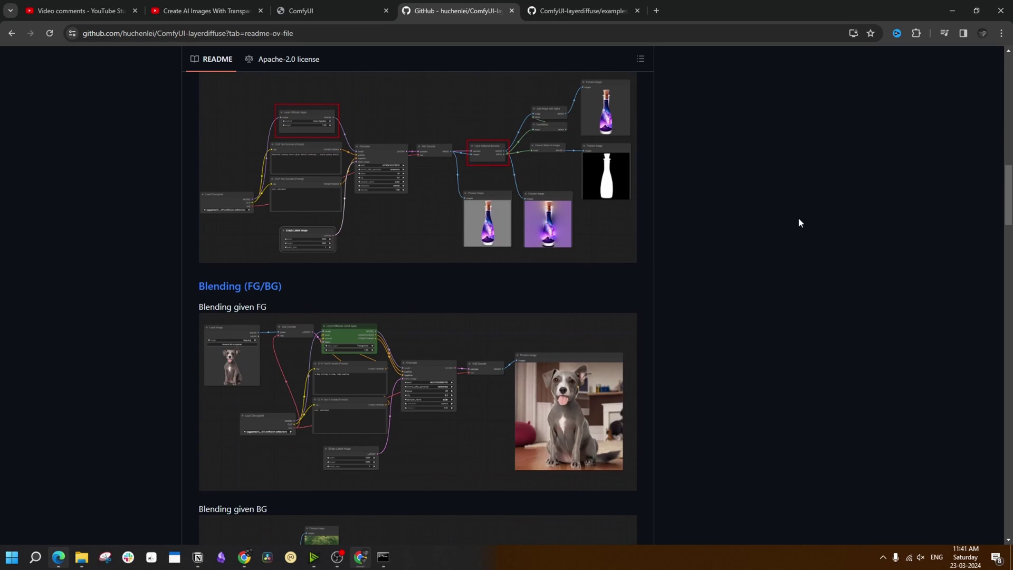
{"action": "scroll", "coordinate": [799, 222], "scroll_direction": "down", "scroll_amount": 13}
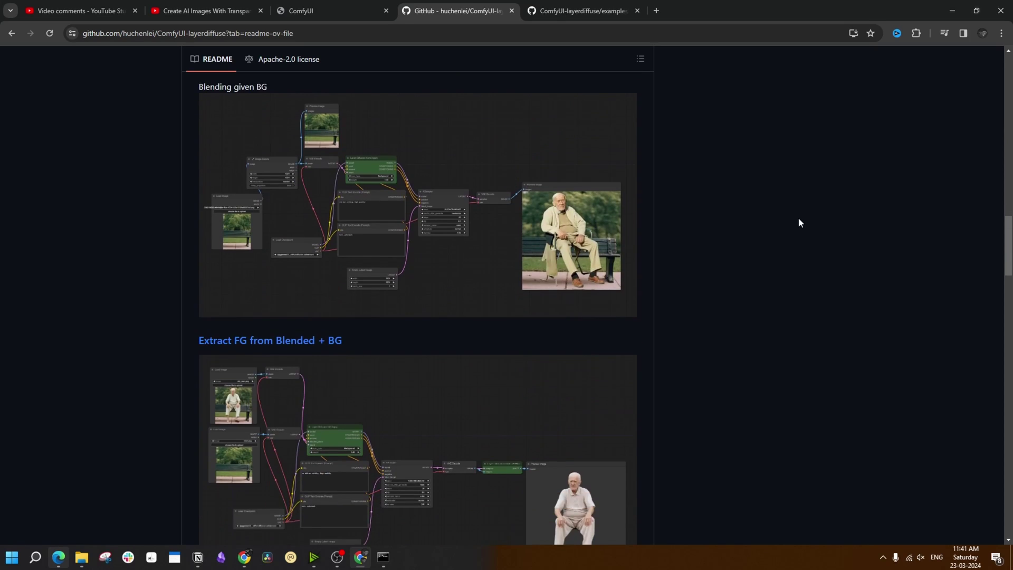
{"action": "scroll", "coordinate": [798, 222], "scroll_direction": "down", "scroll_amount": 3}
{"action": "scroll", "coordinate": [799, 222], "scroll_direction": "up", "scroll_amount": 2}
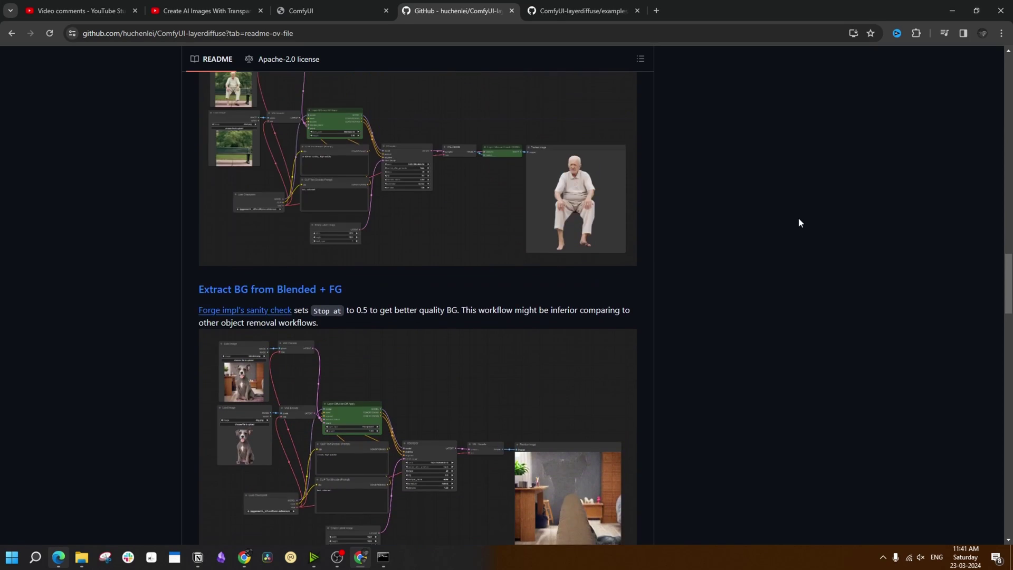
{"action": "scroll", "coordinate": [798, 222], "scroll_direction": "down", "scroll_amount": 4}
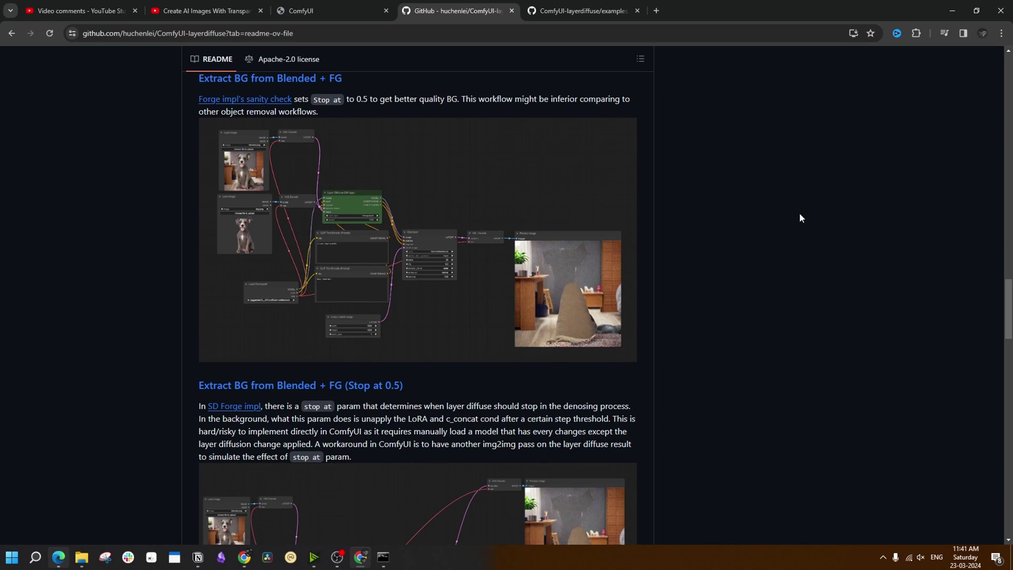
{"action": "scroll", "coordinate": [816, 219], "scroll_direction": "down", "scroll_amount": 4}
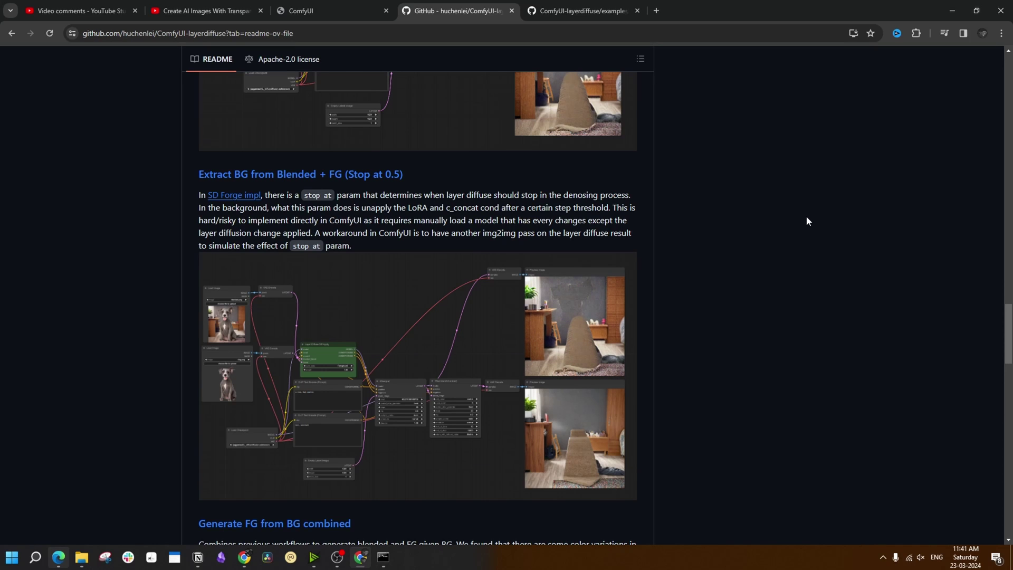
{"action": "scroll", "coordinate": [807, 218], "scroll_direction": "down", "scroll_amount": 3}
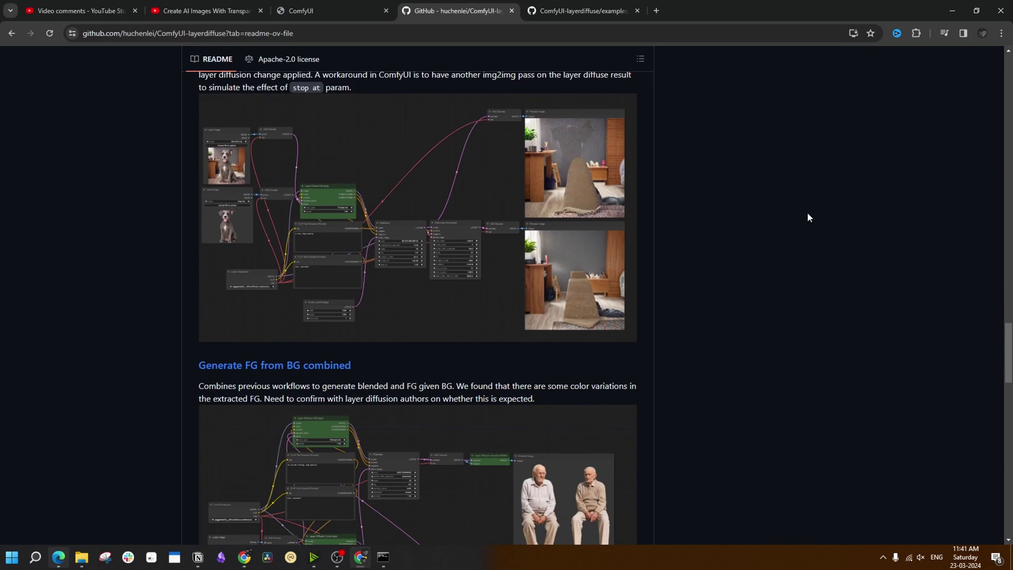
{"action": "scroll", "coordinate": [808, 215], "scroll_direction": "down", "scroll_amount": 3}
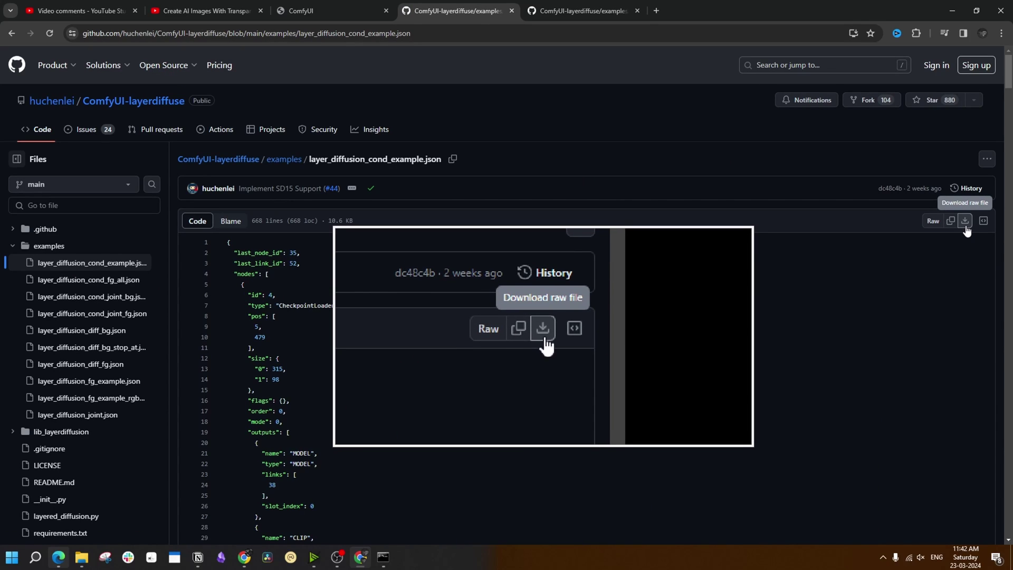
Step: Load layer_diffusion_cond_example.json in ComfyUI, install the ComfyUI Essentials pack and restart
{"action": "left_click", "coordinate": [964, 224]}
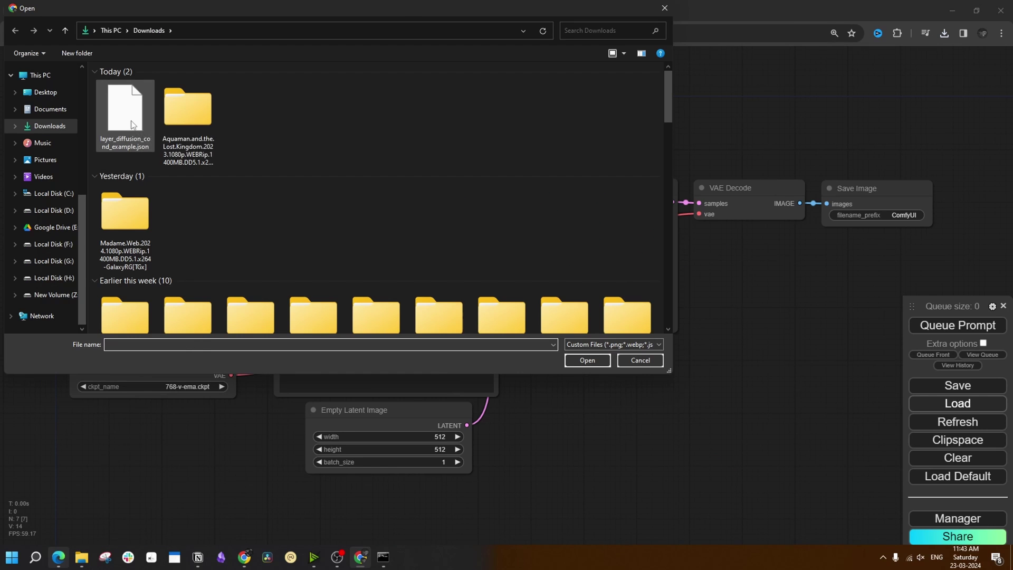
{"action": "double_click", "coordinate": [132, 125]}
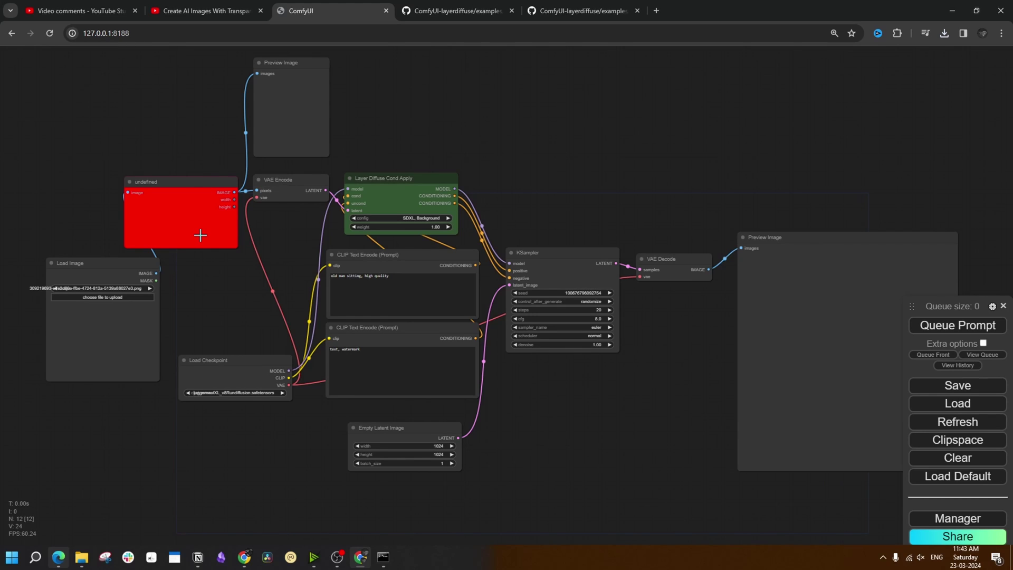
{"action": "left_click", "coordinate": [953, 520]}
{"action": "left_click", "coordinate": [498, 213]}
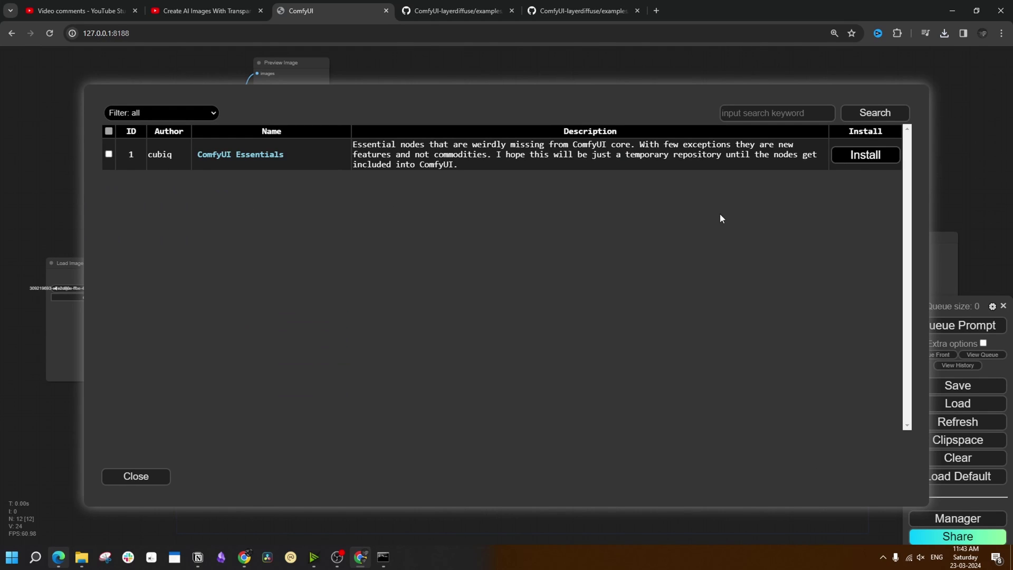
{"action": "left_click", "coordinate": [859, 158]}
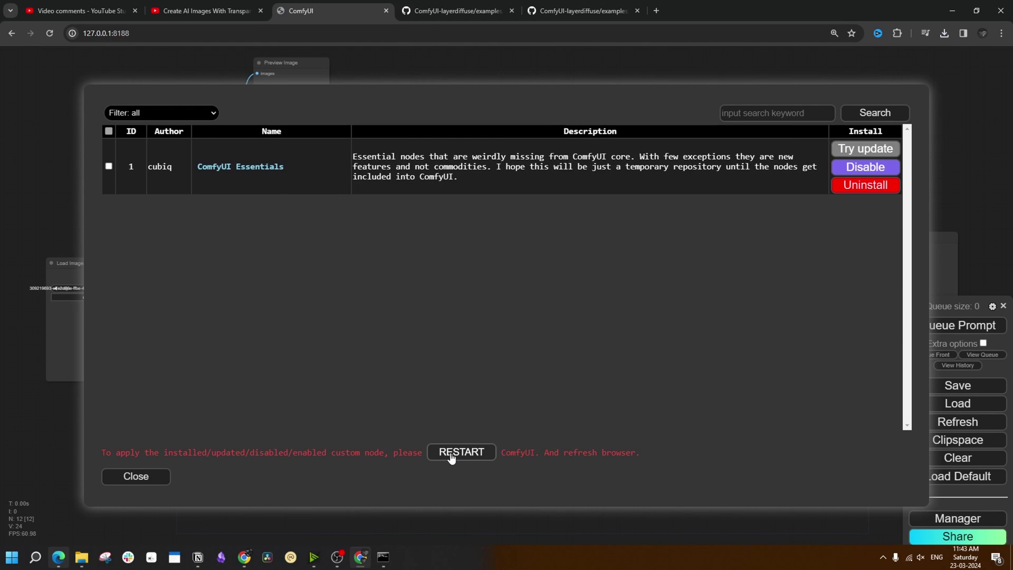
{"action": "left_click", "coordinate": [451, 453]}
{"action": "left_click", "coordinate": [550, 100]}
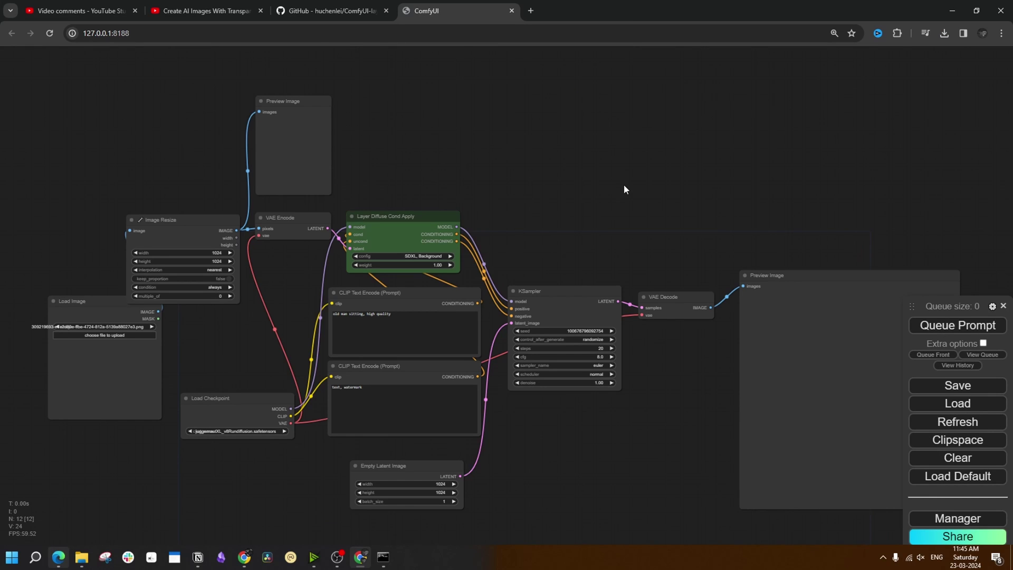
Step: Use the juggernautXL_version6Rundiffusion checkpoint with prompt 'an apple, high quality' and run the workflow
{"action": "key", "text": "ctrl+shift+Tab"}
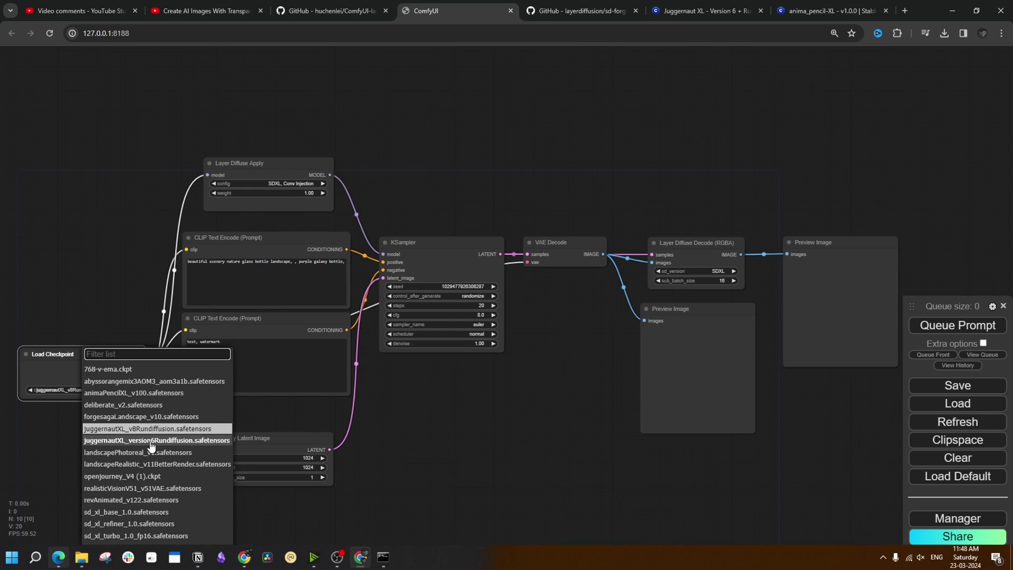
{"action": "left_click", "coordinate": [151, 445]}
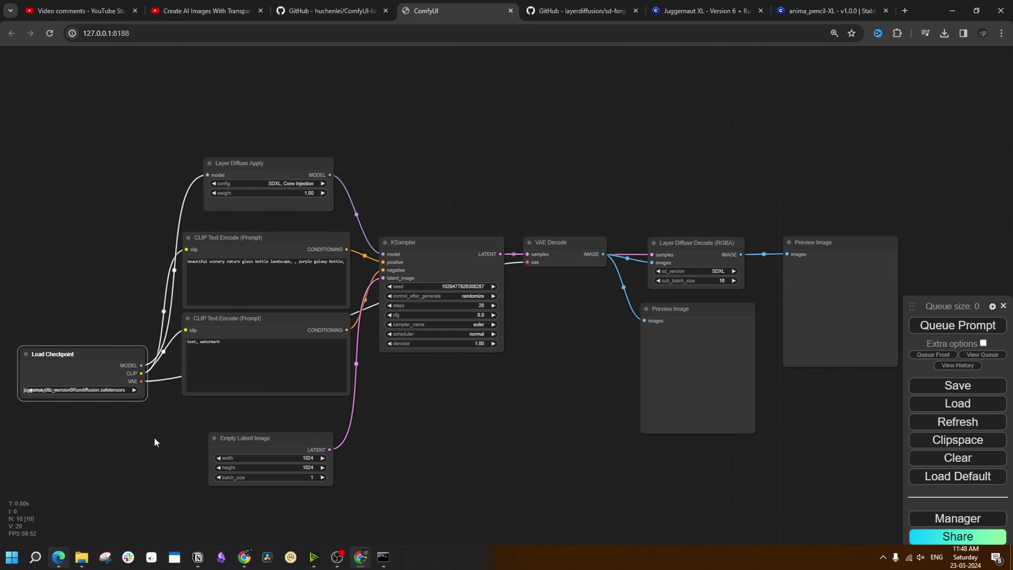
{"action": "triple_click", "coordinate": [303, 268]}
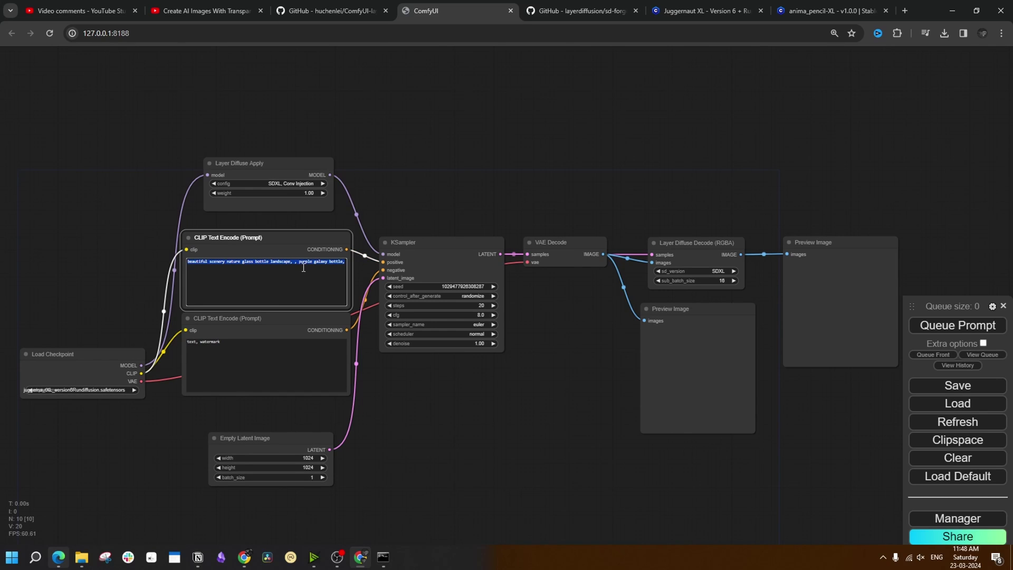
{"action": "type", "text": "an apple, high quality"}
{"action": "key", "text": "ctrl+Return"}
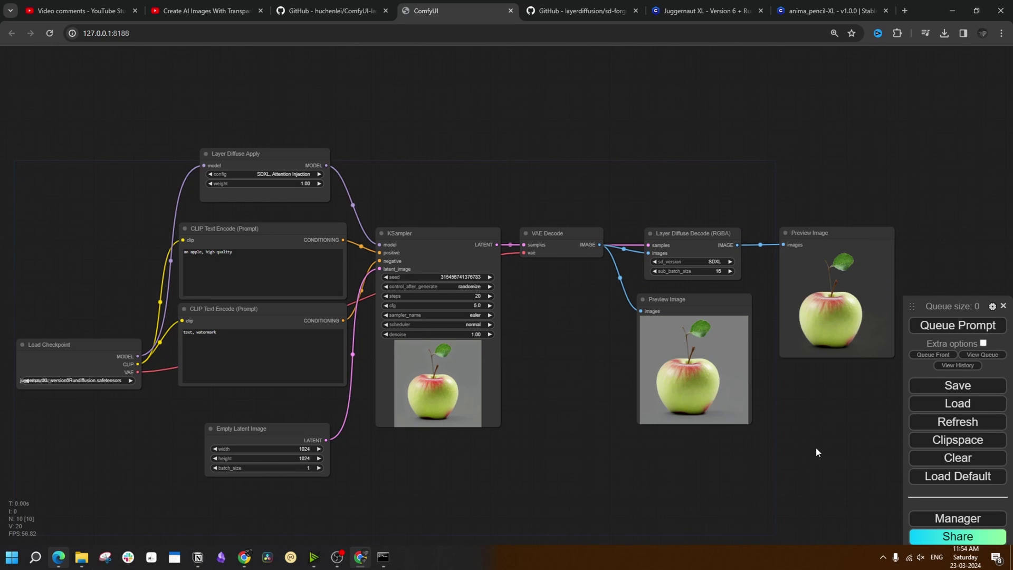
Step: Select the transparent apple preview and centre both apple previews in view
{"action": "scroll", "coordinate": [815, 448], "scroll_direction": "up", "scroll_amount": 5}
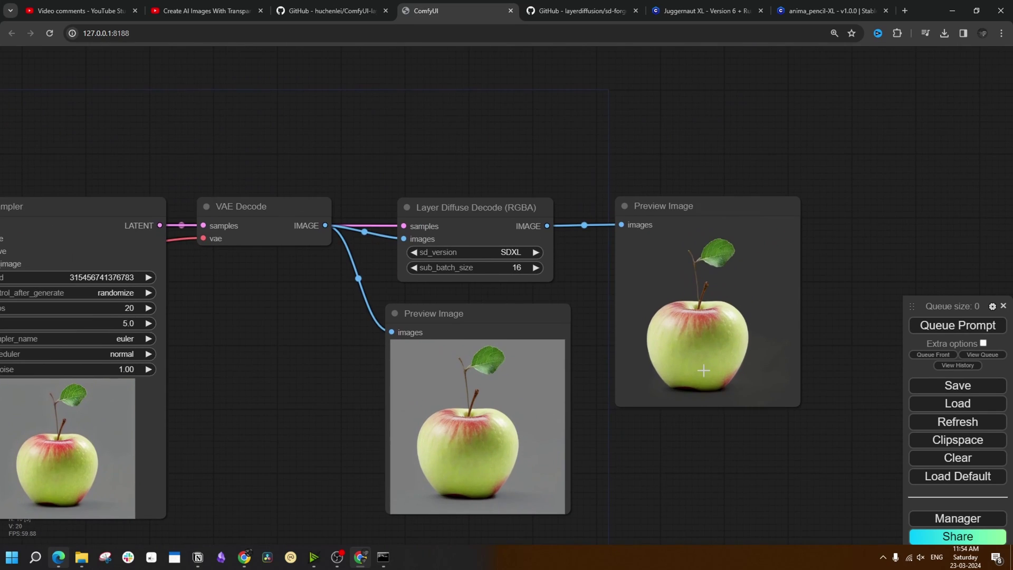
{"action": "left_click", "coordinate": [705, 332]}
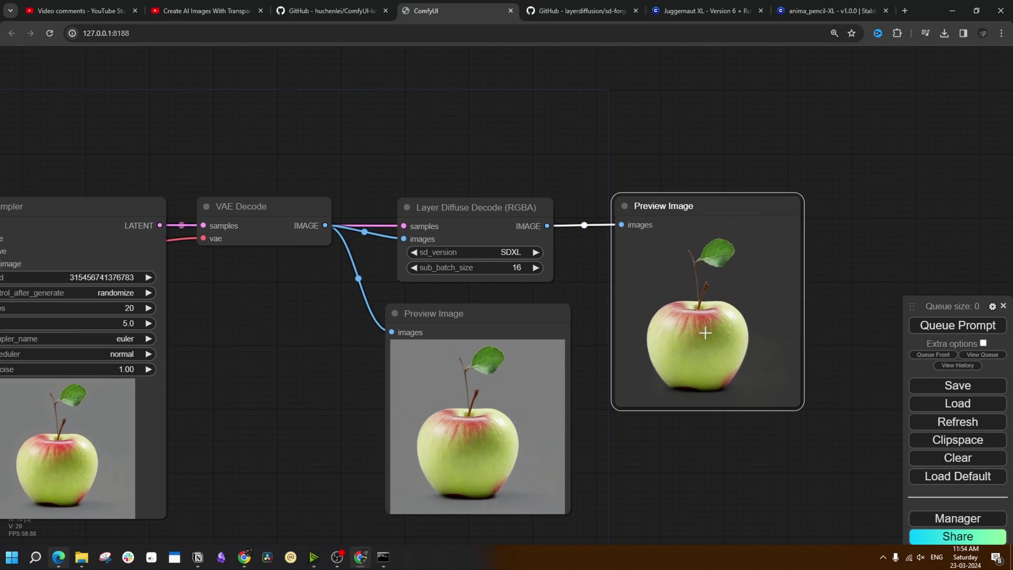
{"action": "scroll", "coordinate": [705, 332], "scroll_direction": "up", "scroll_amount": 3}
{"action": "left_click_drag", "start_coordinate": [753, 422], "coordinate": [677, 476]}
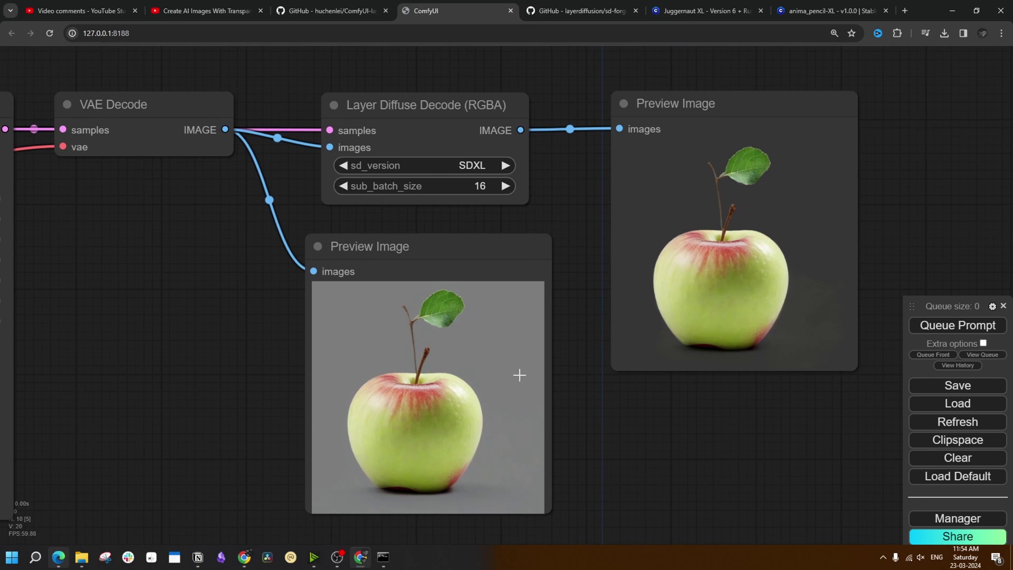
{"action": "scroll", "coordinate": [416, 404], "scroll_direction": "down", "scroll_amount": 1}
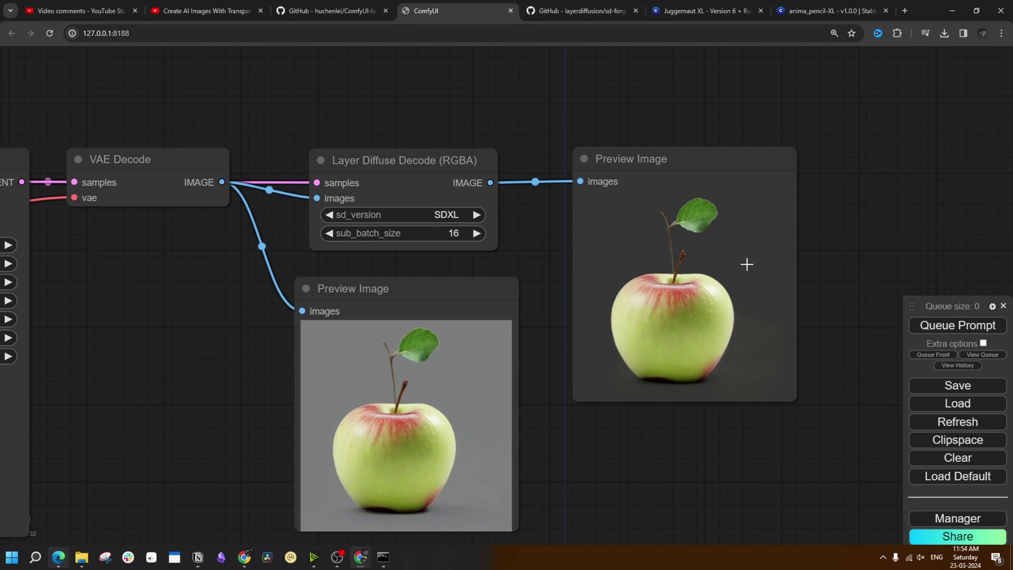
{"action": "scroll", "coordinate": [747, 264], "scroll_direction": "down", "scroll_amount": 3}
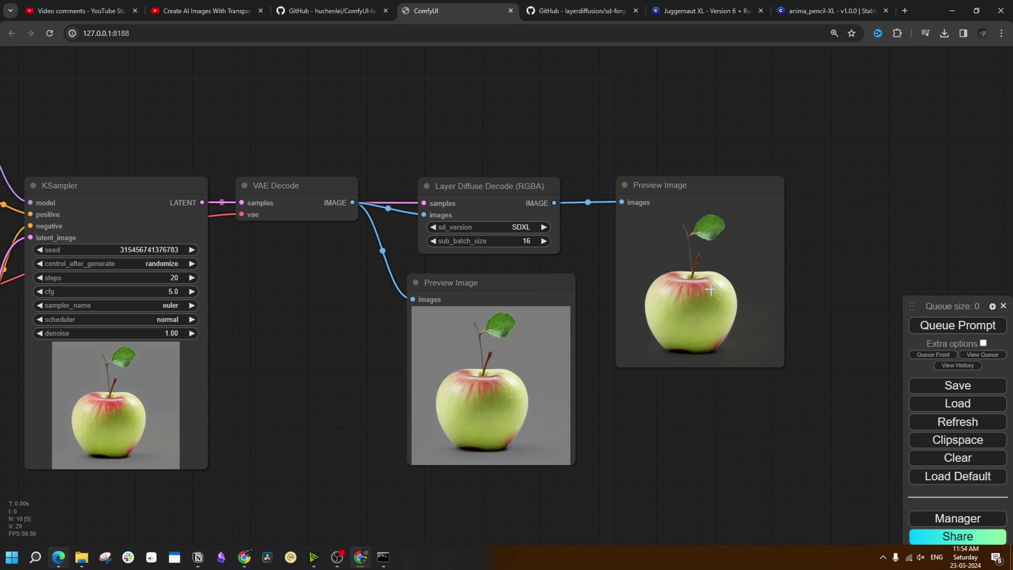
Step: Copy the transparent apple from ComfyUI and paste it onto the cyan Canva page
{"action": "right_click", "coordinate": [738, 289]}
{"action": "left_click", "coordinate": [738, 301]}
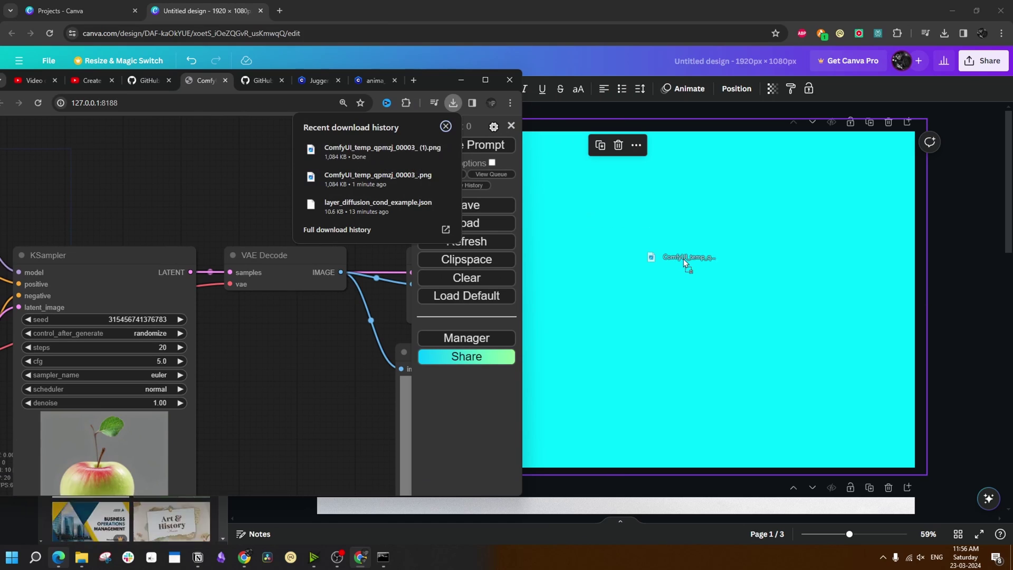
{"action": "left_click", "coordinate": [685, 260]}
{"action": "key", "text": "ctrl+v"}
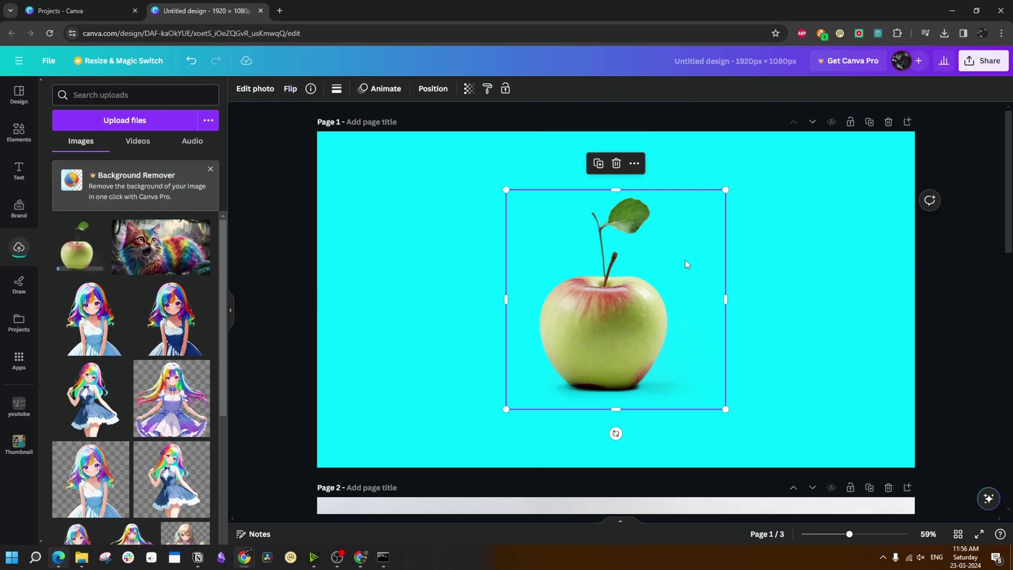
{"action": "left_click_drag", "start_coordinate": [584, 350], "coordinate": [635, 371]}
Step: Make the page background purple, then enlarge and centre the apple on it
{"action": "left_click", "coordinate": [411, 282]}
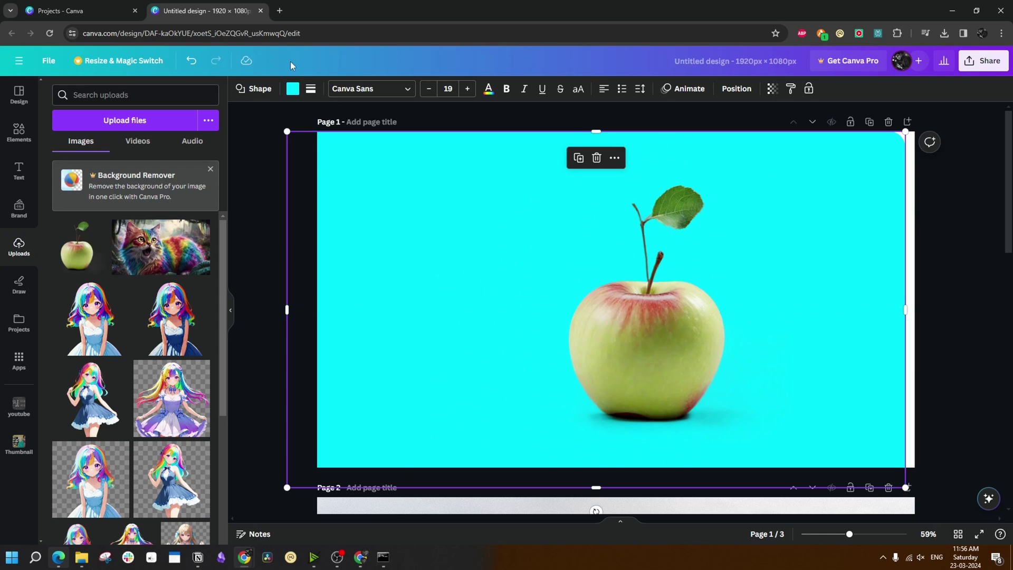
{"action": "left_click", "coordinate": [292, 88]}
{"action": "left_click", "coordinate": [201, 437]}
{"action": "left_click_drag", "start_coordinate": [640, 384], "coordinate": [621, 362]}
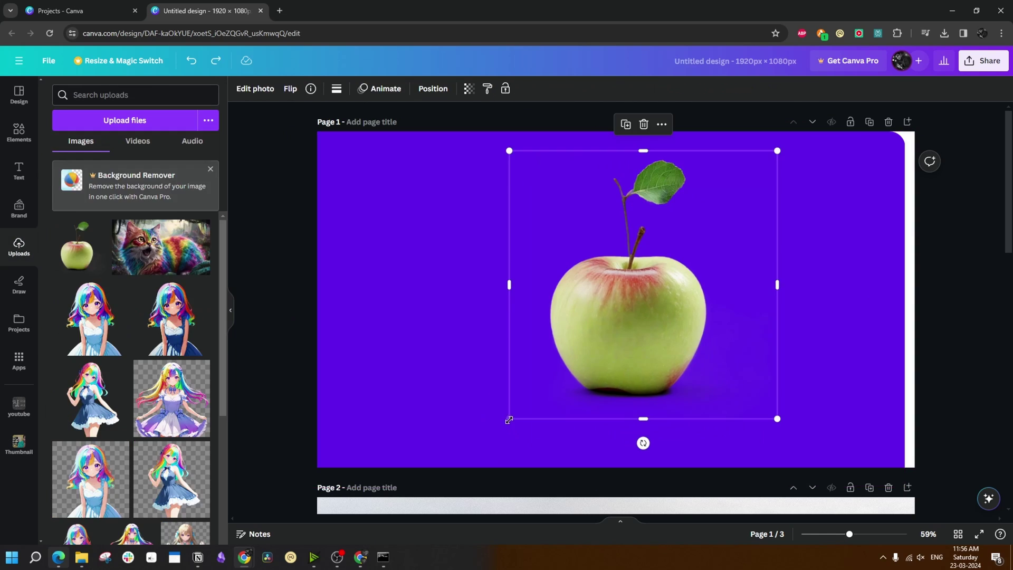
{"action": "left_click_drag", "start_coordinate": [508, 422], "coordinate": [414, 512]}
{"action": "left_click_drag", "start_coordinate": [536, 378], "coordinate": [589, 334]}
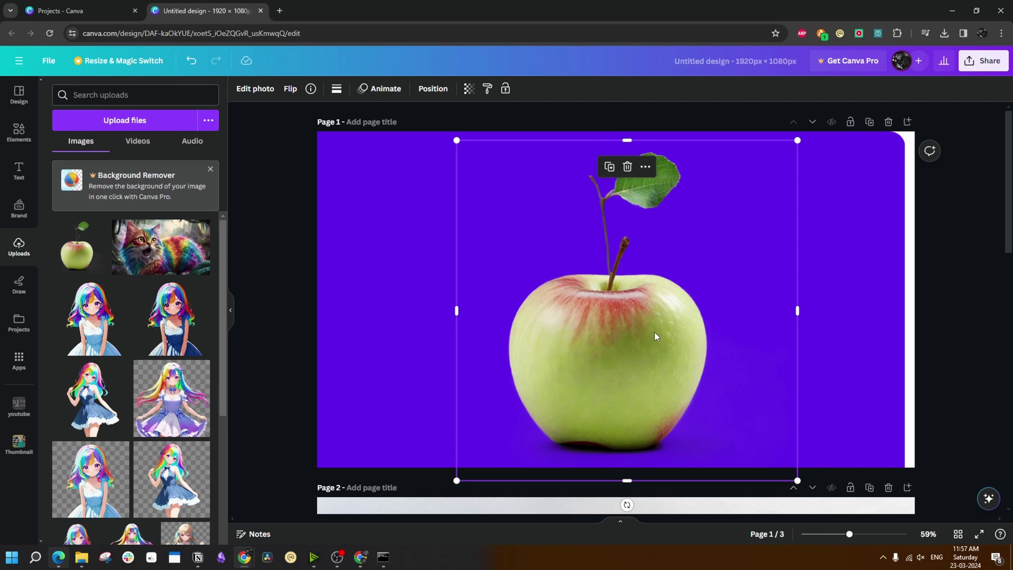
Step: Add 'glass' to the positive prompt and save the resulting transparent bottle preview
{"action": "left_click", "coordinate": [548, 477]}
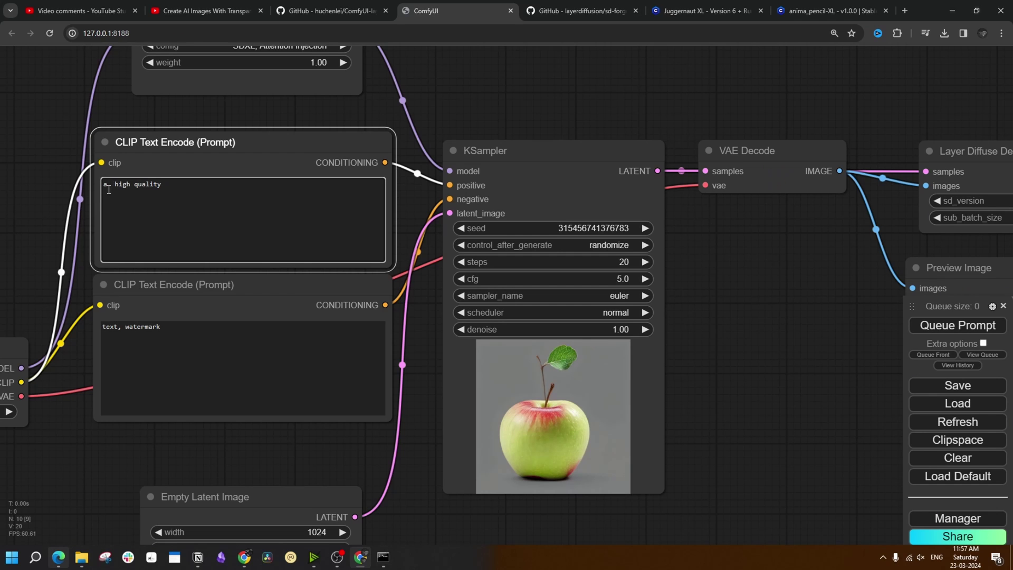
{"action": "type", "text": "glass"}
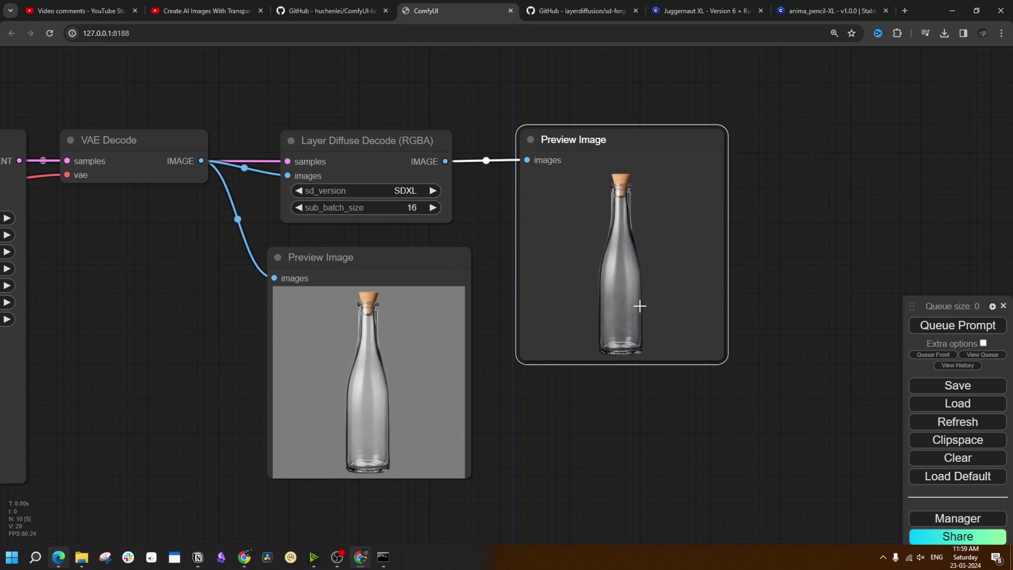
{"action": "right_click", "coordinate": [630, 266]}
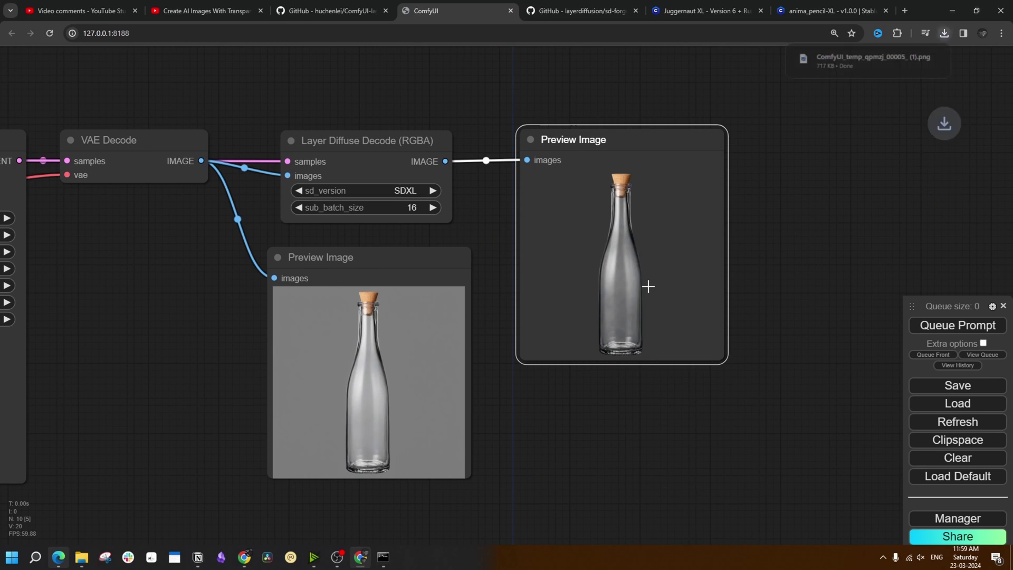
{"action": "left_click", "coordinate": [645, 288]}
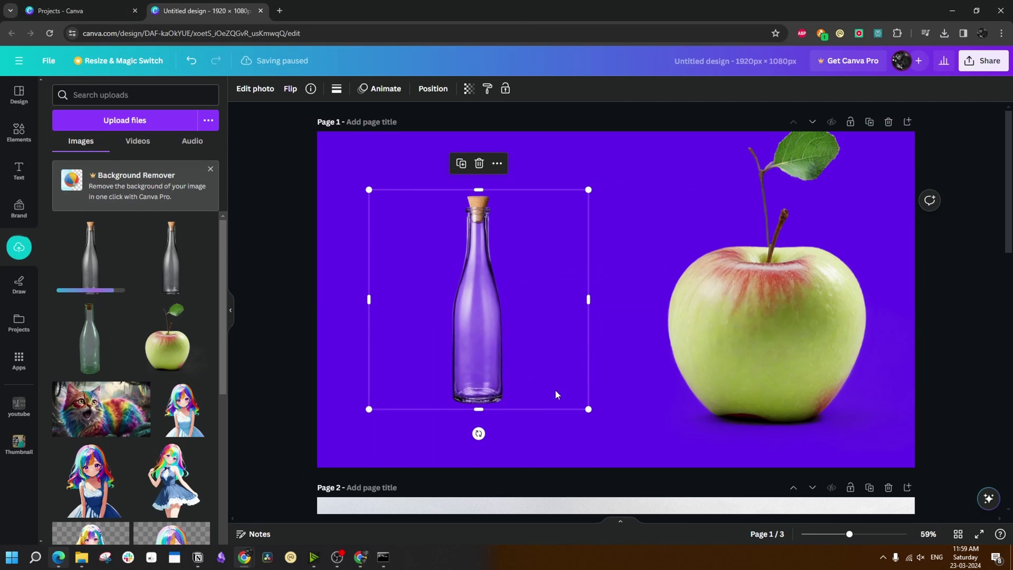
Step: Enlarge the glass bottle to stand tall left of the apple, then view the woman previews
{"action": "left_click_drag", "start_coordinate": [588, 408], "coordinate": [718, 494]}
{"action": "left_click_drag", "start_coordinate": [607, 379], "coordinate": [565, 359]}
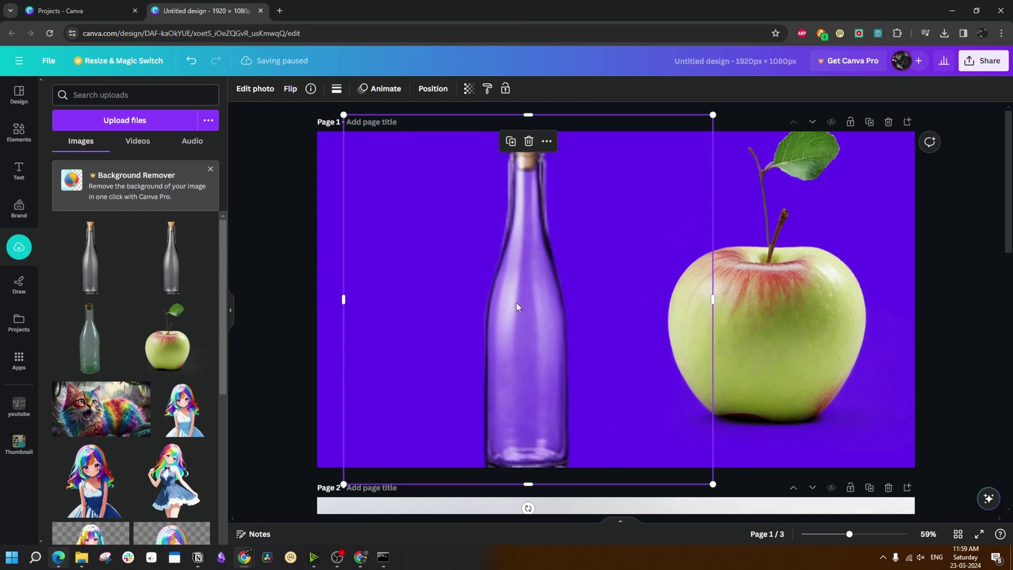
{"action": "left_click_drag", "start_coordinate": [327, 169], "coordinate": [238, 153]}
{"action": "left_click_drag", "start_coordinate": [416, 274], "coordinate": [453, 390]}
{"action": "left_click_drag", "start_coordinate": [547, 374], "coordinate": [550, 364]}
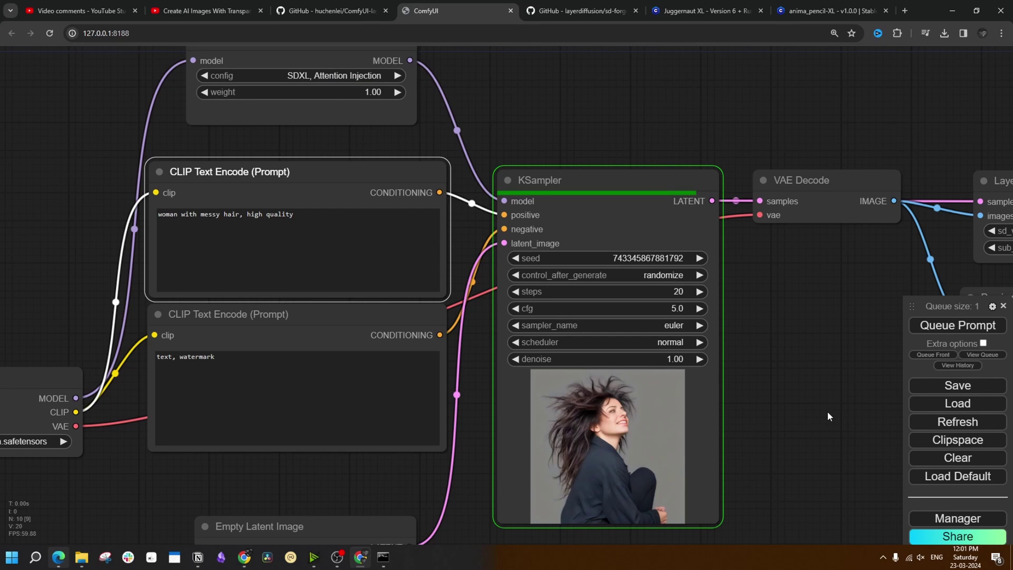
{"action": "left_click_drag", "start_coordinate": [823, 422], "coordinate": [438, 408]}
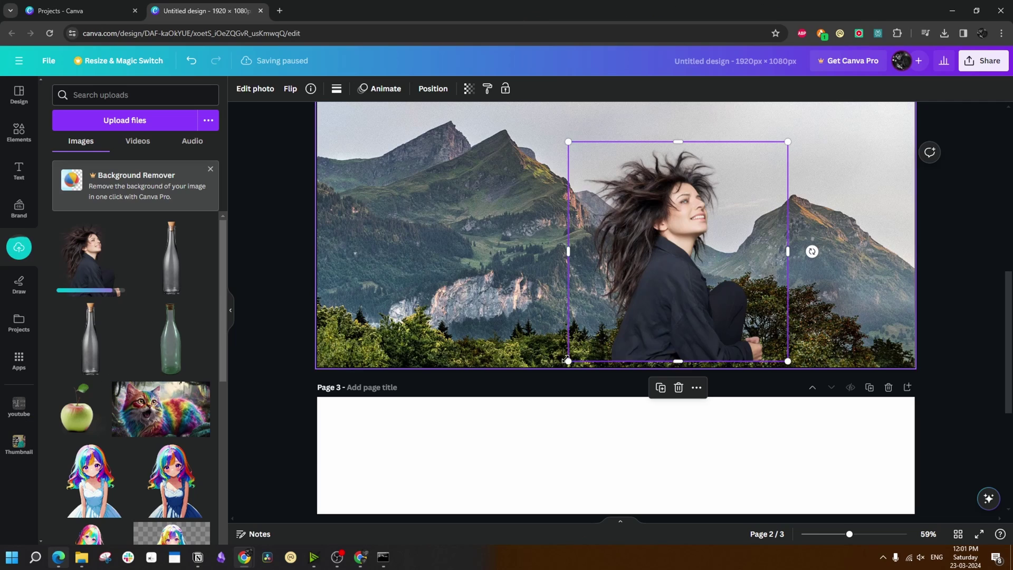
Step: Resize the woman cutout to about 1,416 px and place it at page 2's top-left
{"action": "left_click_drag", "start_coordinate": [566, 360], "coordinate": [378, 519]}
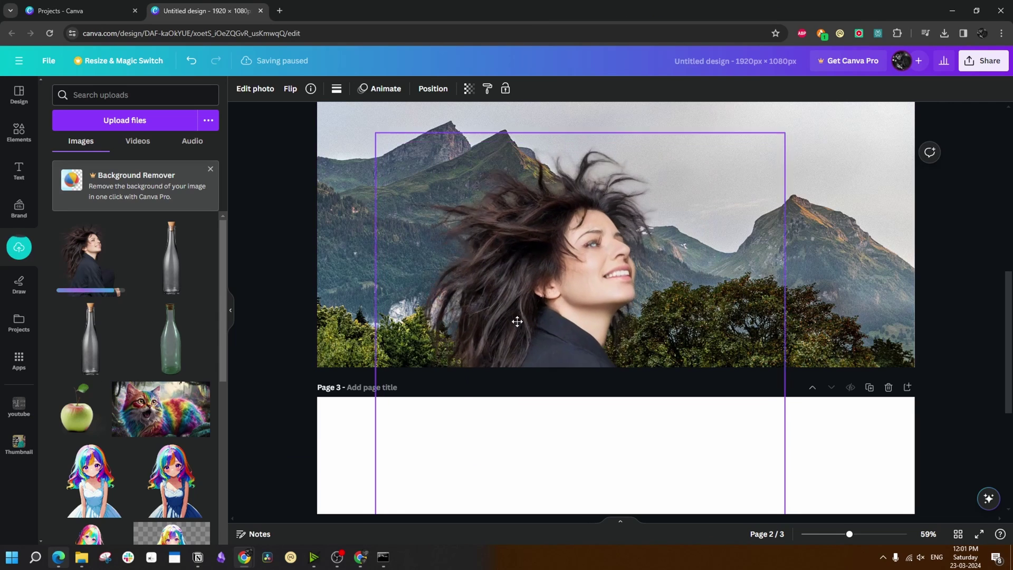
{"action": "scroll", "coordinate": [622, 310], "scroll_direction": "down", "scroll_amount": 2}
{"action": "left_click_drag", "start_coordinate": [621, 310], "coordinate": [631, 297]}
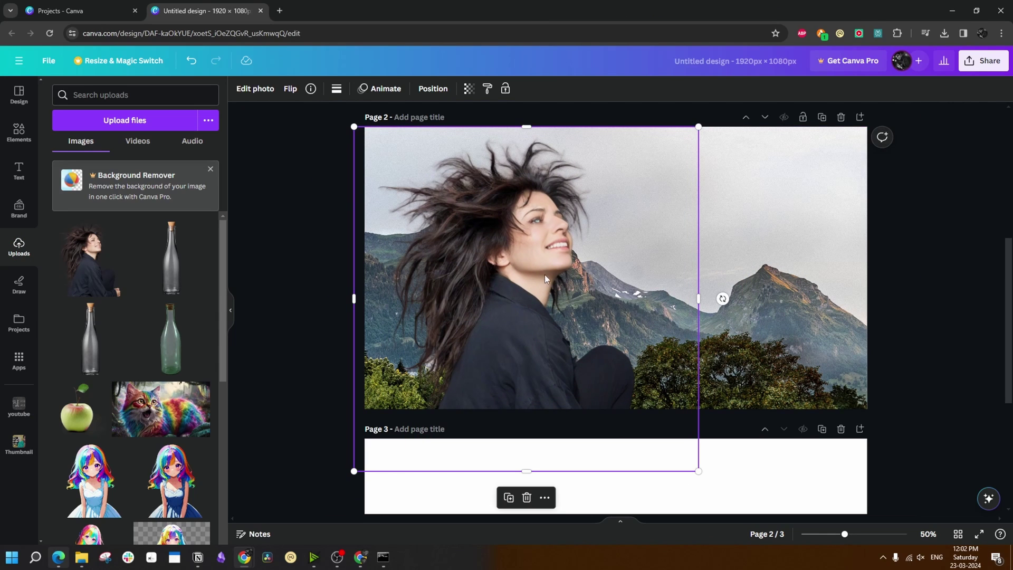
{"action": "left_click_drag", "start_coordinate": [698, 470], "coordinate": [712, 512]}
{"action": "mouse_move", "coordinate": [484, 348]}
{"action": "left_mouse_down"}
{"action": "mouse_move", "coordinate": [563, 350]}
{"action": "mouse_move", "coordinate": [482, 348]}
{"action": "left_mouse_up"}
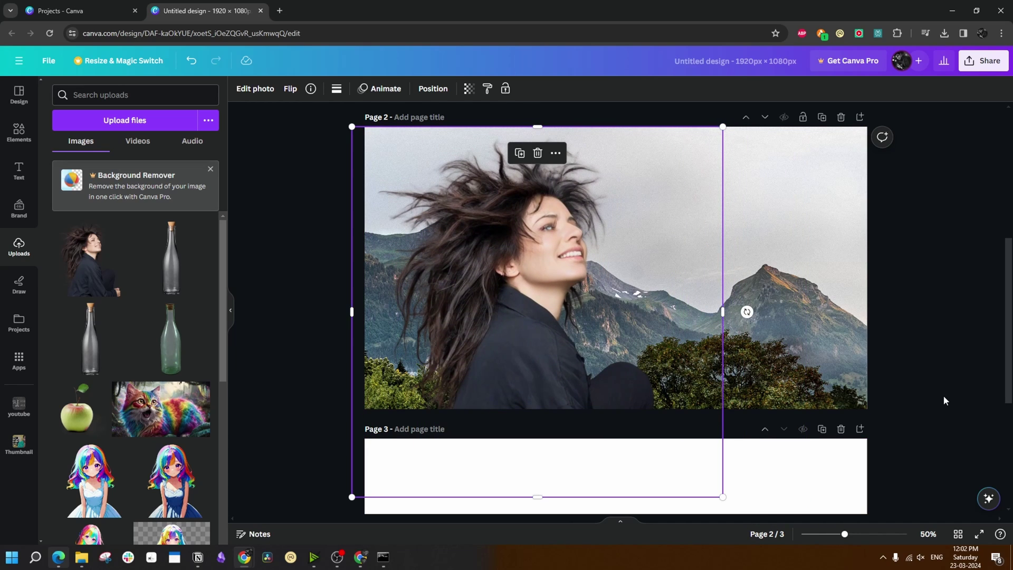
{"action": "left_click", "coordinate": [940, 399]}
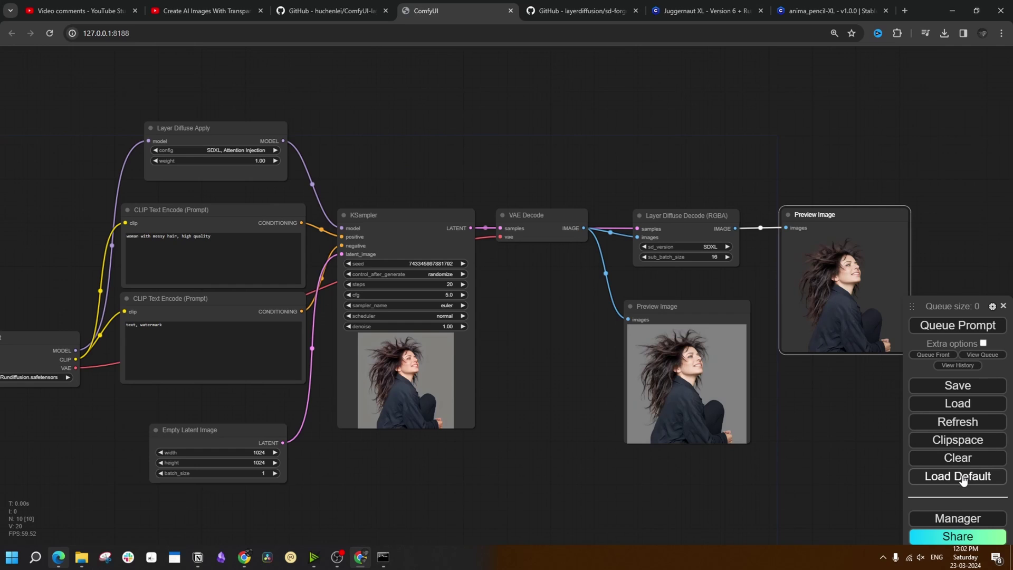
Step: Reset to the default workflow, load the blending-given-BG setup with the bench image, and generate
{"action": "left_click", "coordinate": [957, 475]}
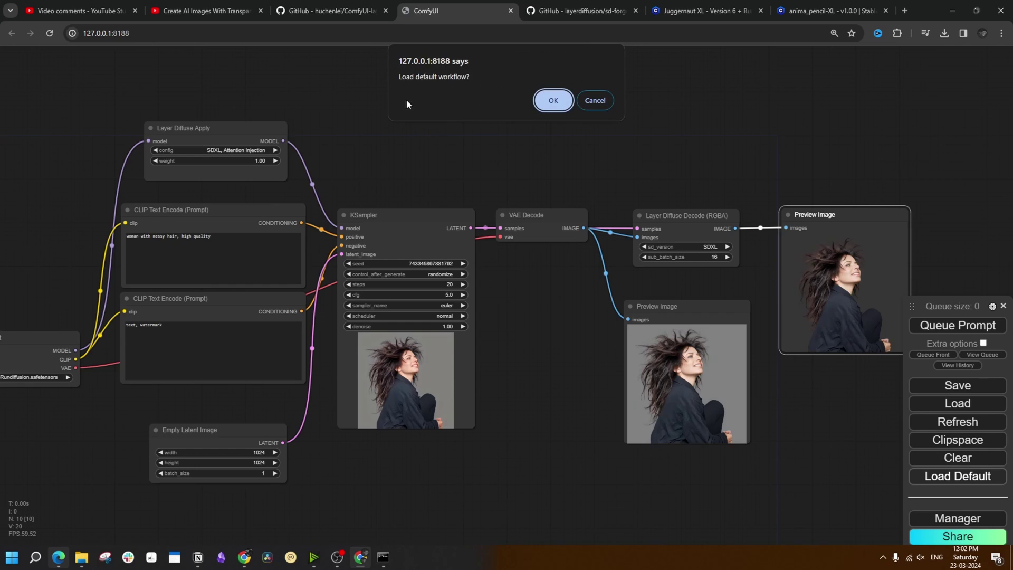
{"action": "left_click", "coordinate": [549, 100]}
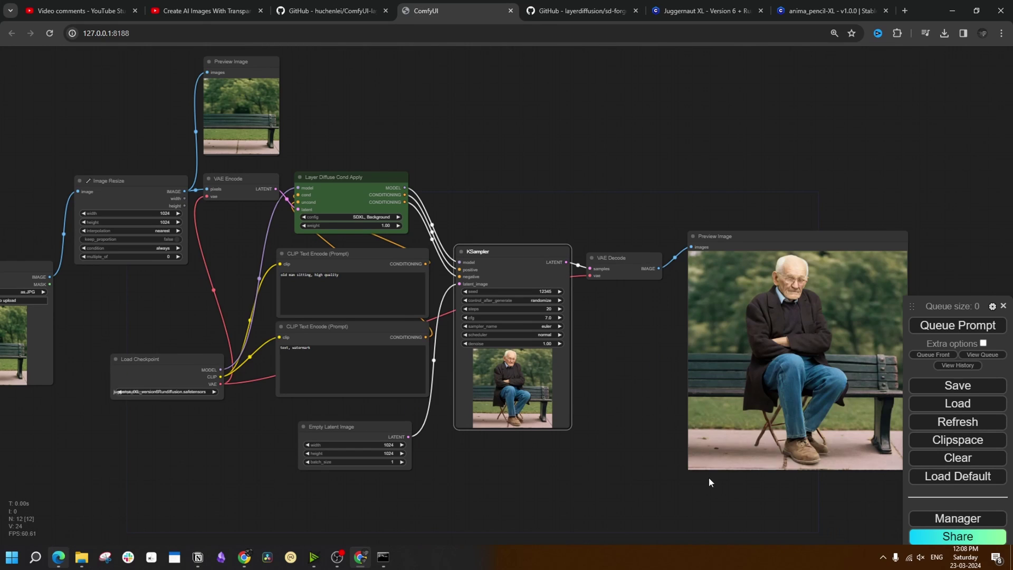
{"action": "scroll", "coordinate": [708, 476], "scroll_direction": "up", "scroll_amount": 3}
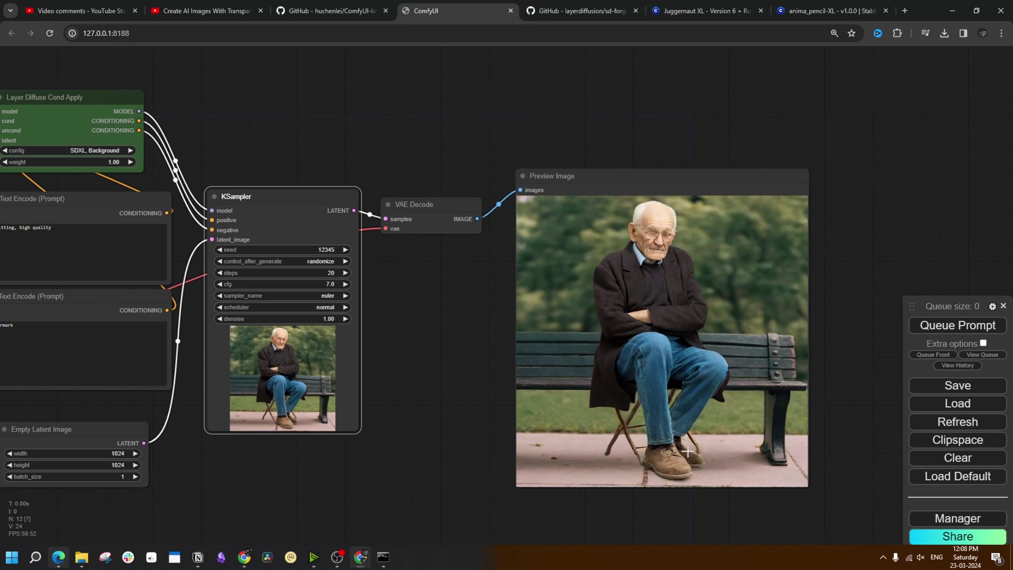
{"action": "left_click", "coordinate": [957, 325]}
{"action": "left_click_drag", "start_coordinate": [436, 465], "coordinate": [481, 444]}
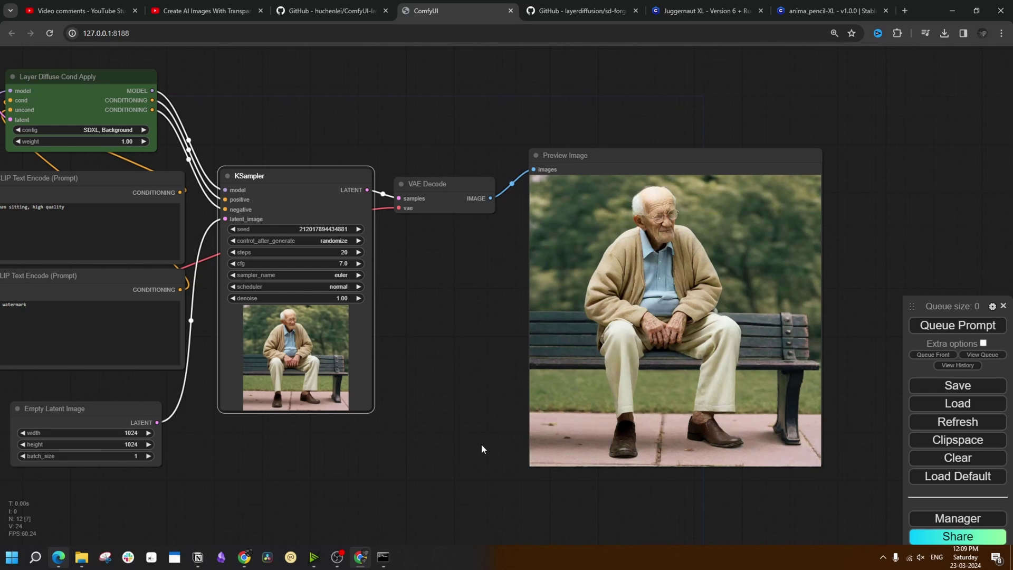
{"action": "scroll", "coordinate": [493, 470], "scroll_direction": "down", "scroll_amount": 1}
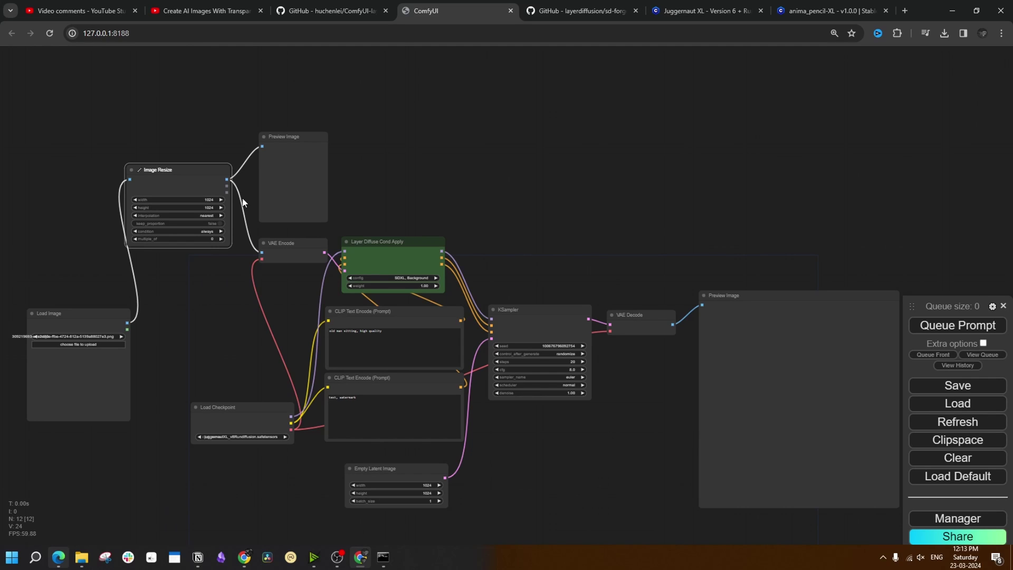
Step: Detach the image link from Image Resize, check the sampler preview, and return to the README
{"action": "left_click_drag", "start_coordinate": [130, 180], "coordinate": [262, 253]}
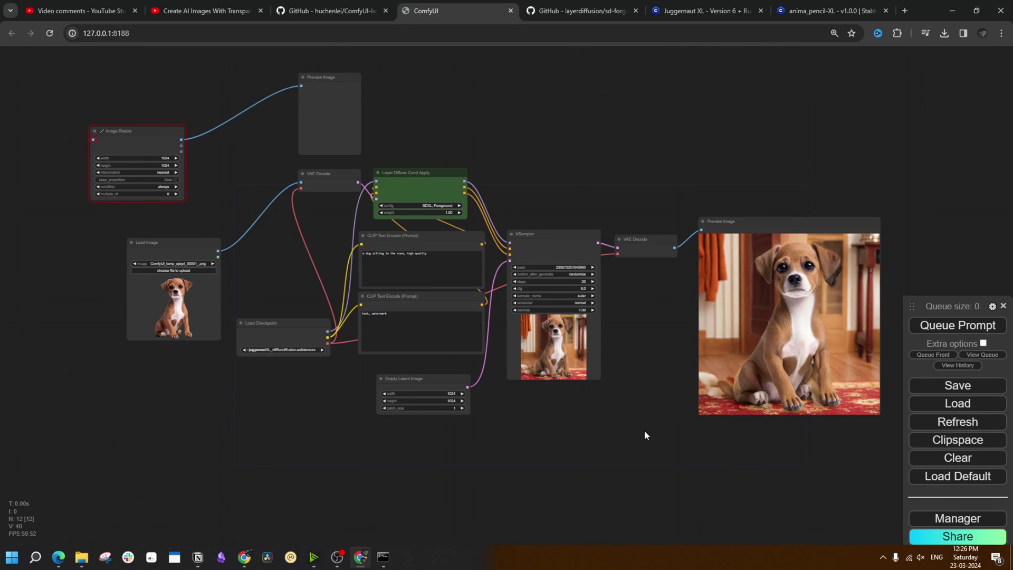
{"action": "scroll", "coordinate": [644, 435], "scroll_direction": "up", "scroll_amount": 2}
{"action": "left_click_drag", "start_coordinate": [644, 435], "coordinate": [580, 442]}
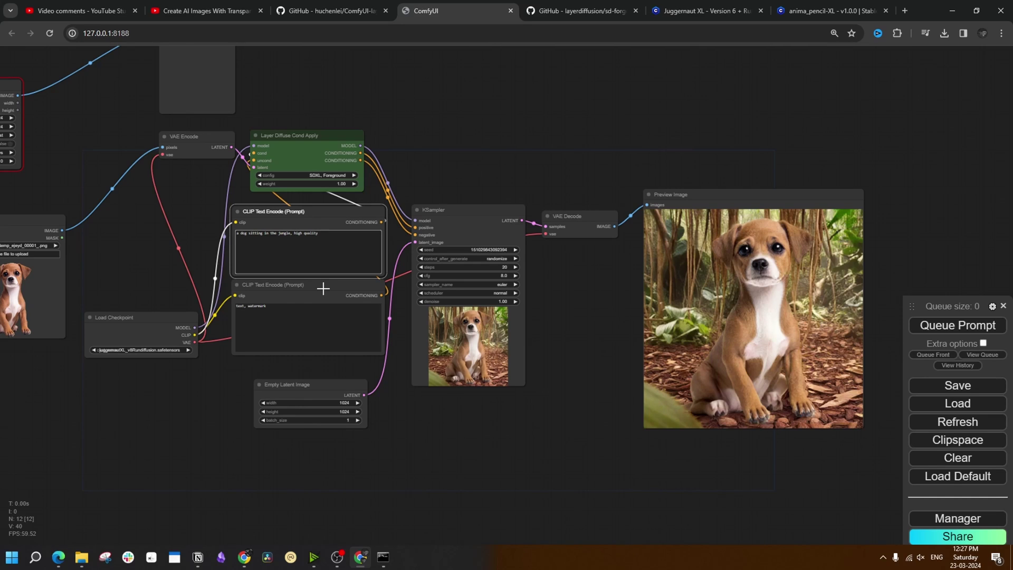
{"action": "key", "text": "ctrl+shift+Tab"}
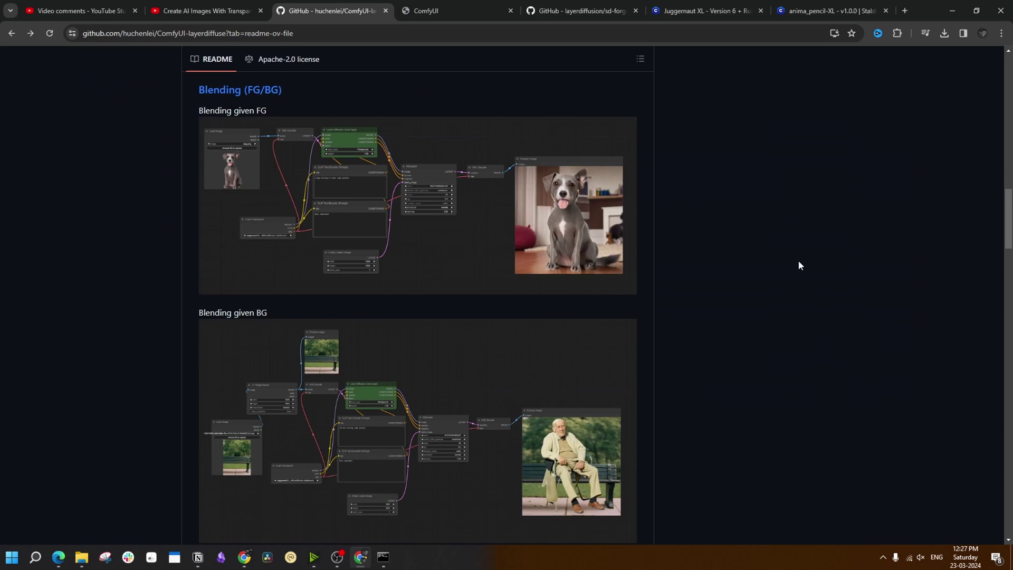
Step: Scroll the layerdiffuse README past the Blending and Extract examples to the SDXL/SD15 and multiples-of-64 Note
{"action": "scroll", "coordinate": [798, 265], "scroll_direction": "down", "scroll_amount": 2}
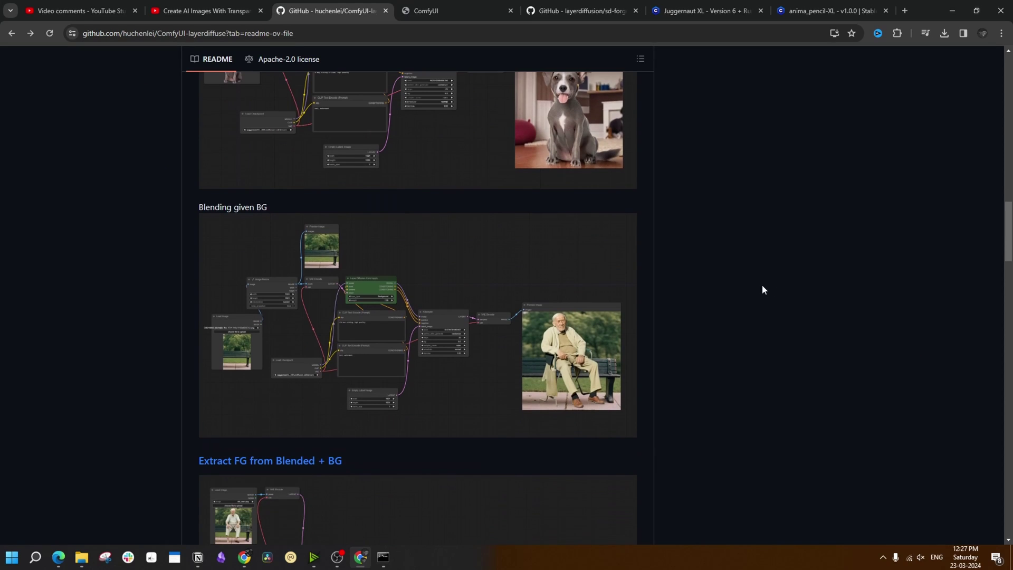
{"action": "scroll", "coordinate": [761, 285], "scroll_direction": "down", "scroll_amount": 5}
{"action": "scroll", "coordinate": [761, 285], "scroll_direction": "up", "scroll_amount": 3}
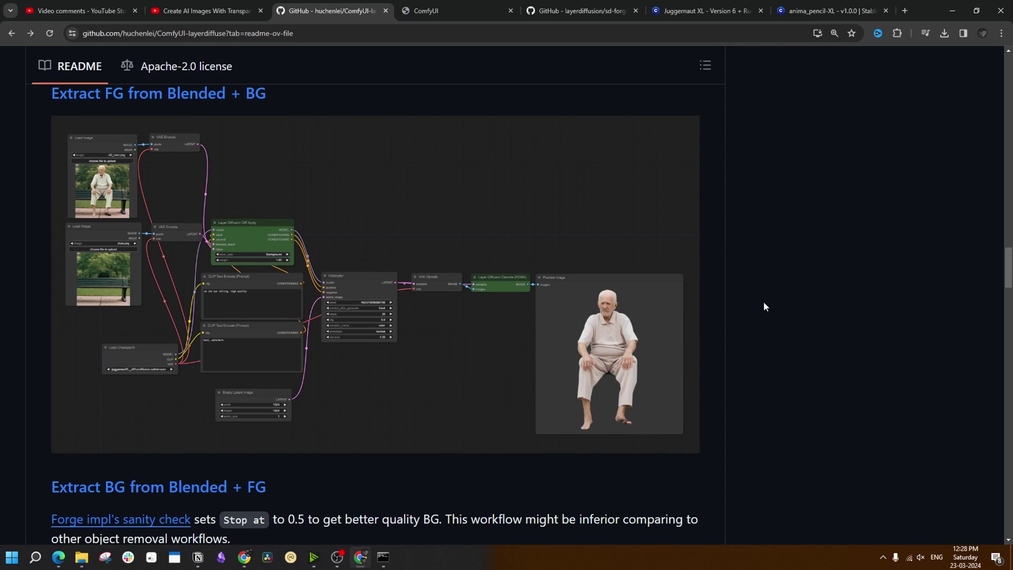
{"action": "scroll", "coordinate": [763, 303], "scroll_direction": "down", "scroll_amount": 5}
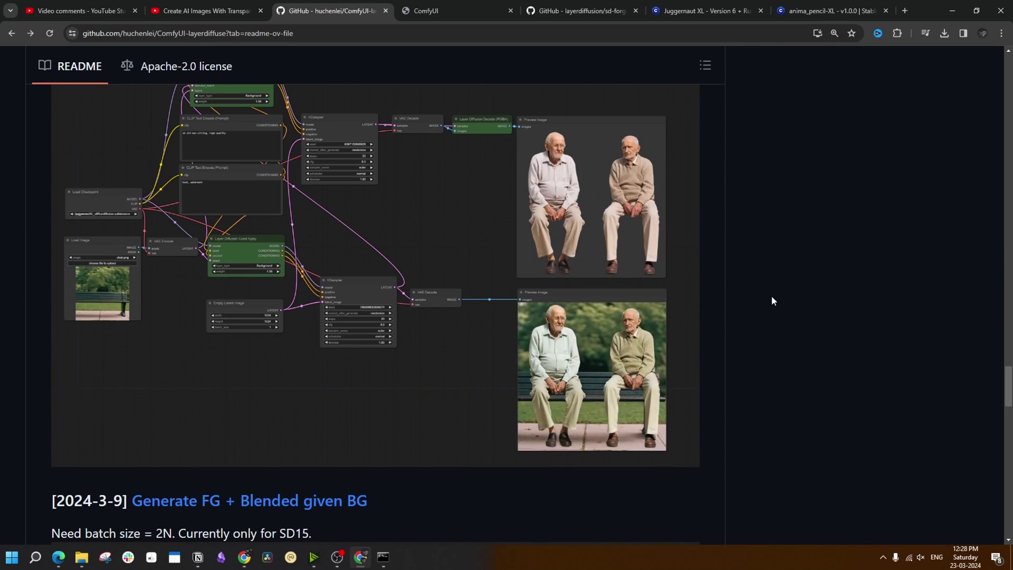
{"action": "scroll", "coordinate": [771, 300], "scroll_direction": "down", "scroll_amount": 5}
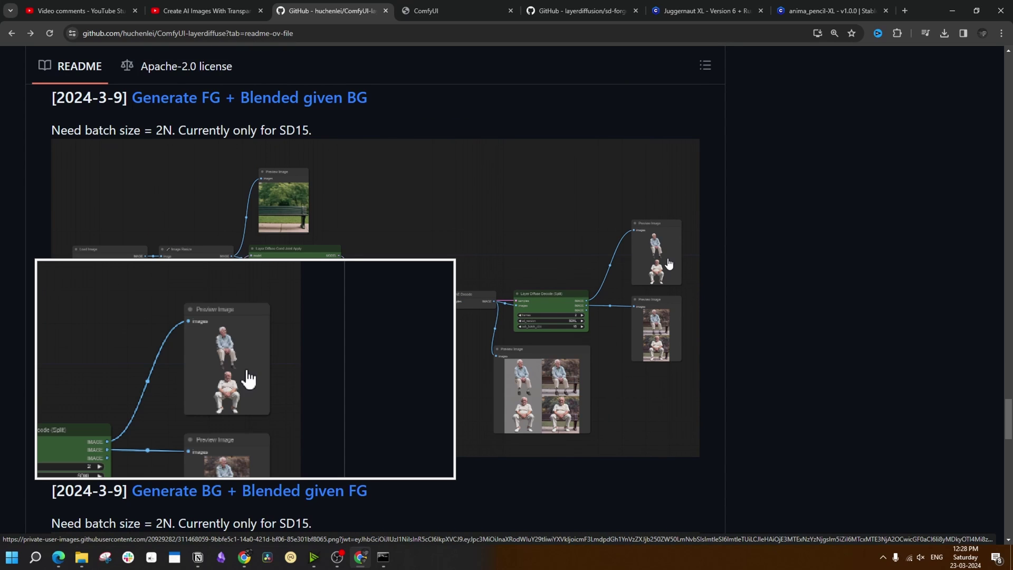
{"action": "scroll", "coordinate": [667, 269], "scroll_direction": "down", "scroll_amount": 5}
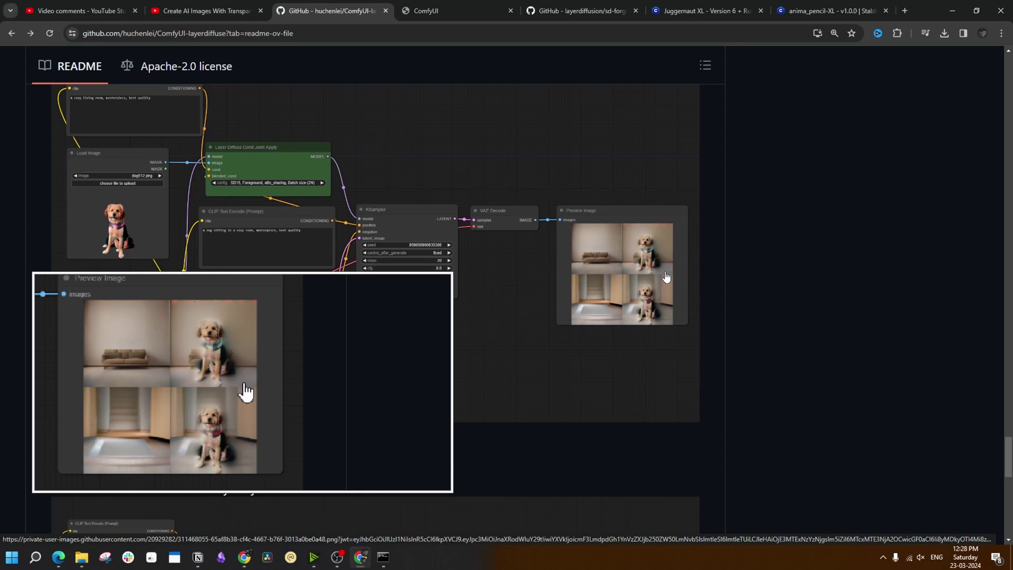
{"action": "scroll", "coordinate": [666, 277], "scroll_direction": "down", "scroll_amount": 5}
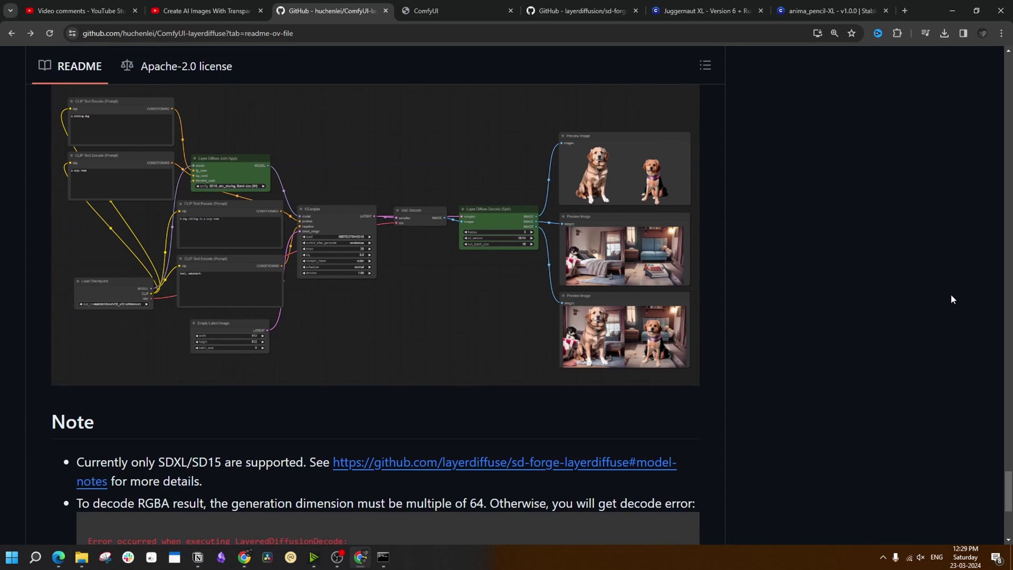